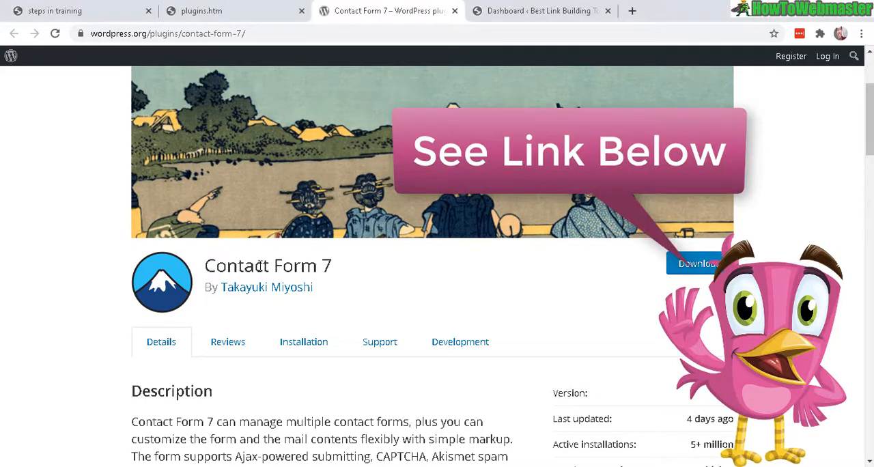
- Review the Contact Form 7 plugin page, checking its description and number of active installations
{"action": "left_click_drag", "start_coordinate": [206, 265], "coordinate": [338, 270]}
{"action": "scroll", "coordinate": [221, 182], "scroll_direction": "down", "scroll_amount": 2}
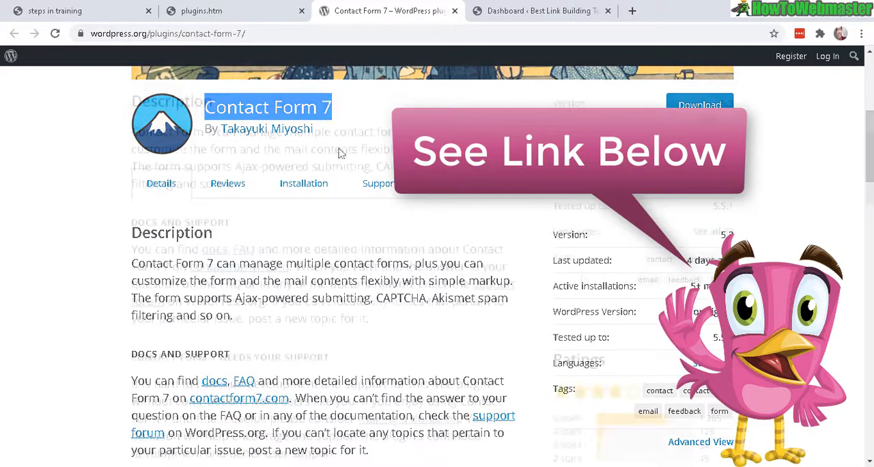
{"action": "scroll", "coordinate": [523, 312], "scroll_direction": "down", "scroll_amount": 2}
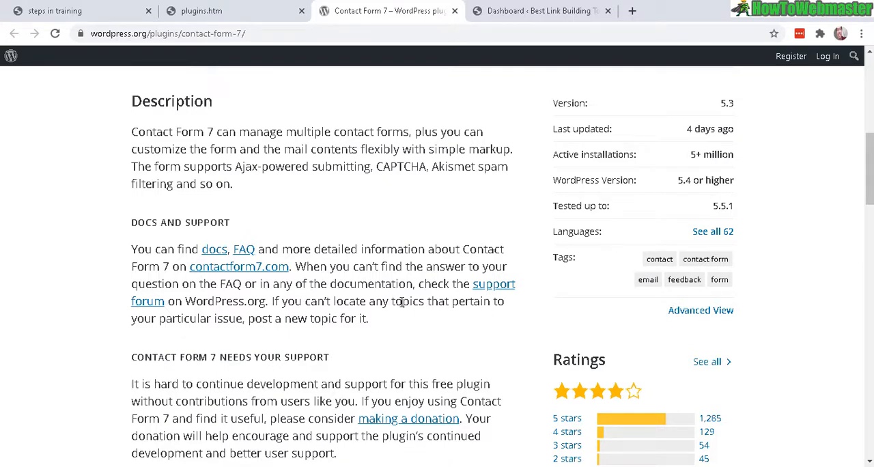
{"action": "scroll", "coordinate": [401, 301], "scroll_direction": "down", "scroll_amount": 2}
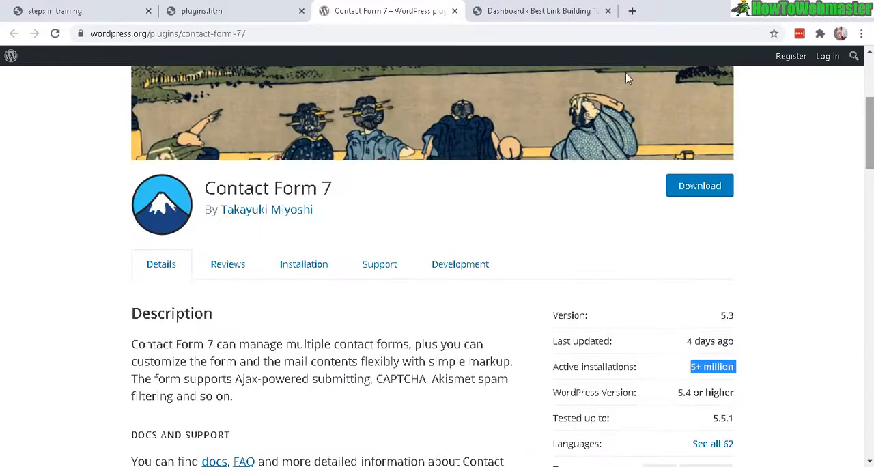
- Switch to the site's WordPress dashboard and search for new plugins matching "contact form 7"
{"action": "left_click", "coordinate": [485, 9]}
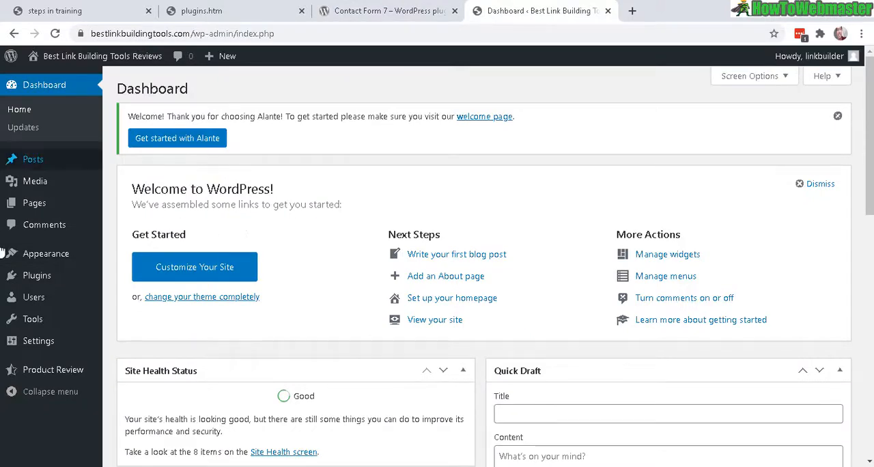
{"action": "mouse_move", "coordinate": [31, 275]}
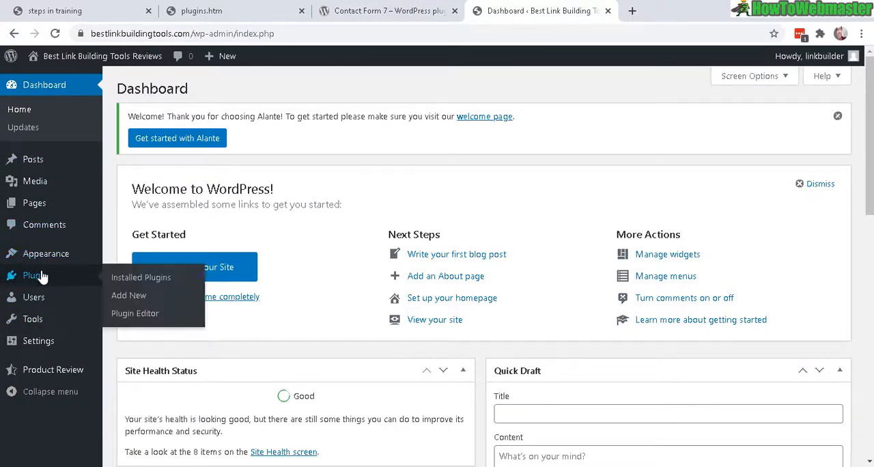
{"action": "left_click", "coordinate": [124, 297]}
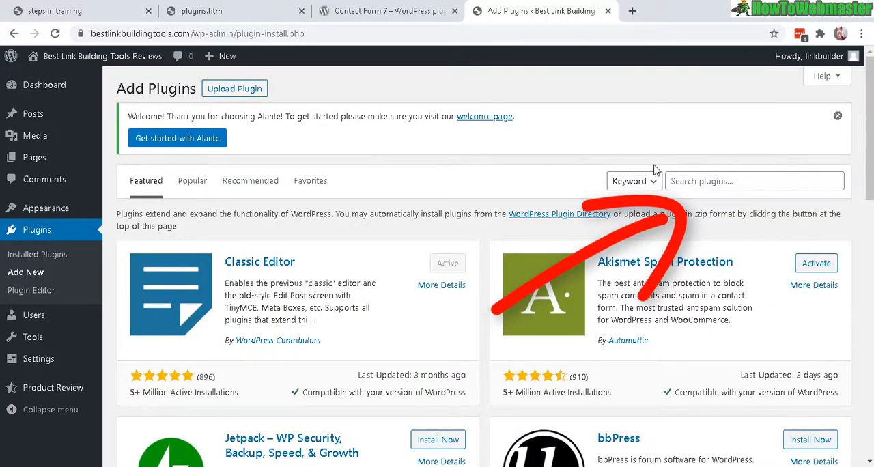
{"action": "left_click", "coordinate": [736, 182]}
{"action": "type", "text": "contact form 7"}
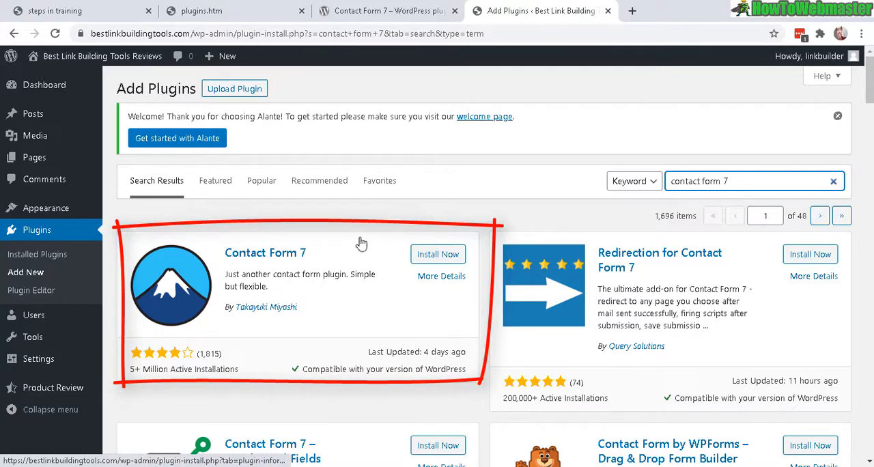
- Install and activate the Contact Form 7 plugin from the search results
{"action": "left_click_drag", "start_coordinate": [306, 256], "coordinate": [232, 254]}
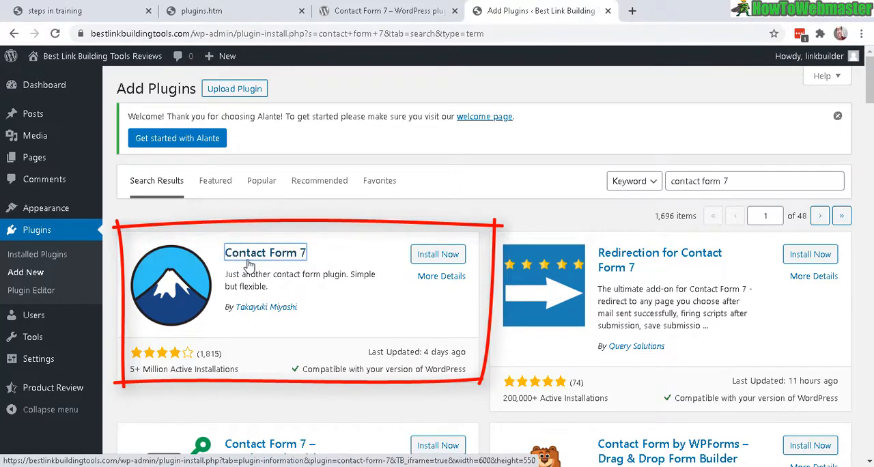
{"action": "left_click", "coordinate": [435, 258]}
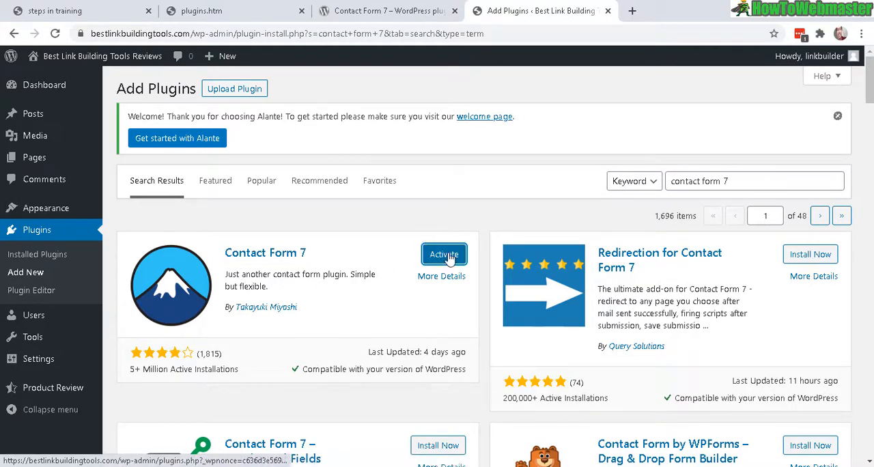
{"action": "left_click", "coordinate": [449, 260]}
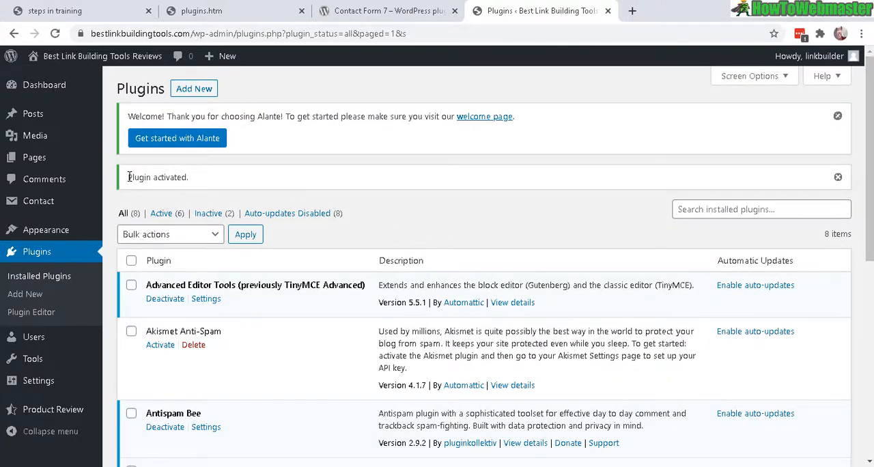
{"action": "left_click_drag", "start_coordinate": [129, 177], "coordinate": [194, 180]}
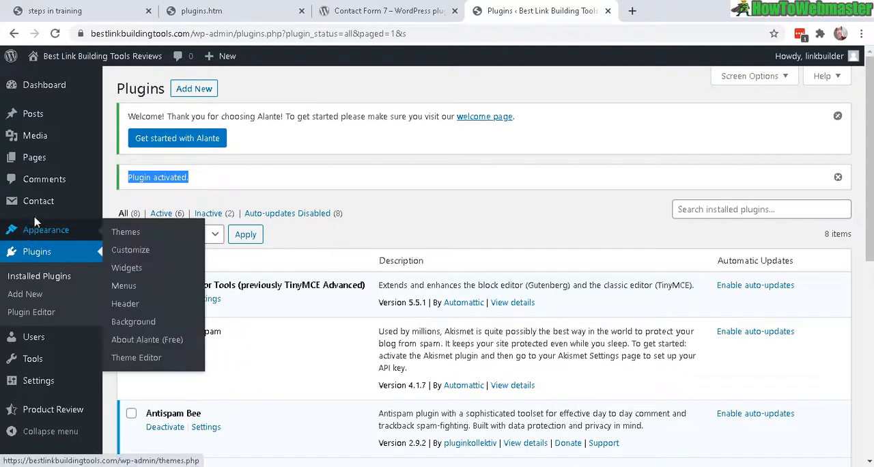
- Open the list of contact forms and copy the shortcode of Contact form 1
{"action": "mouse_move", "coordinate": [17, 206]}
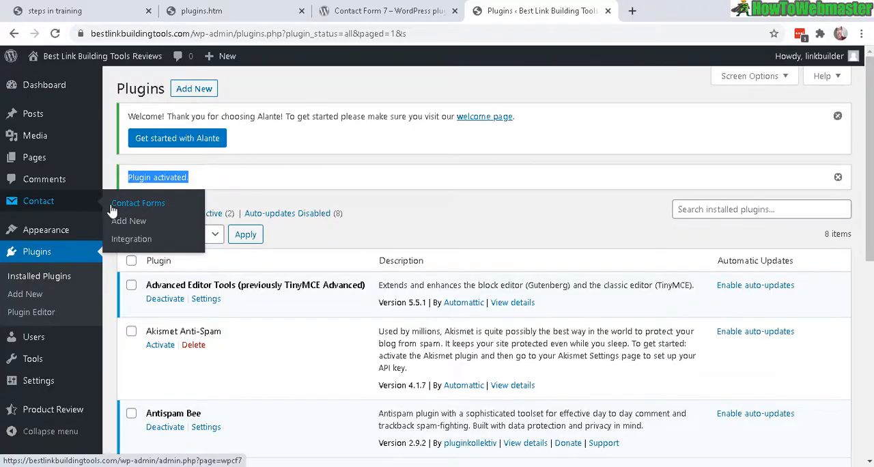
{"action": "left_click", "coordinate": [136, 208]}
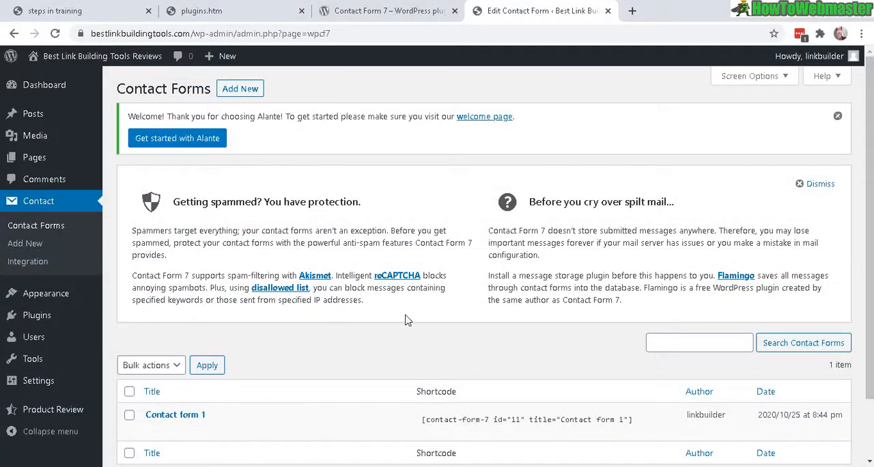
{"action": "left_click_drag", "start_coordinate": [870, 242], "coordinate": [870, 301]}
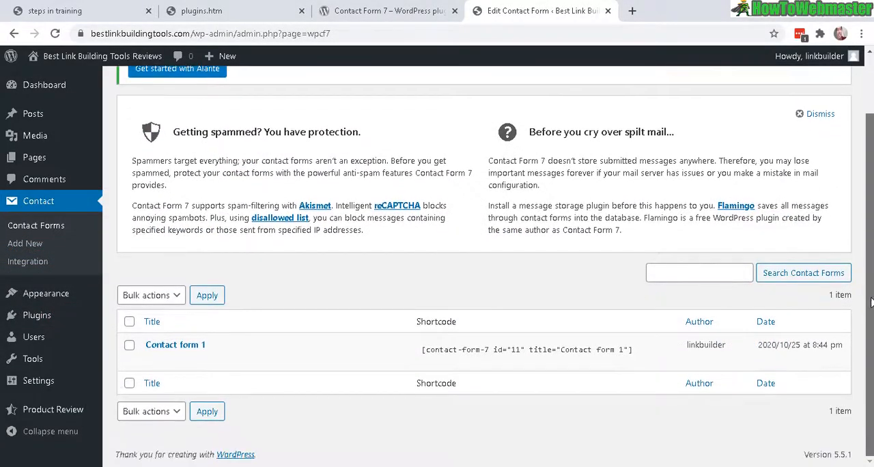
{"action": "left_click", "coordinate": [440, 350]}
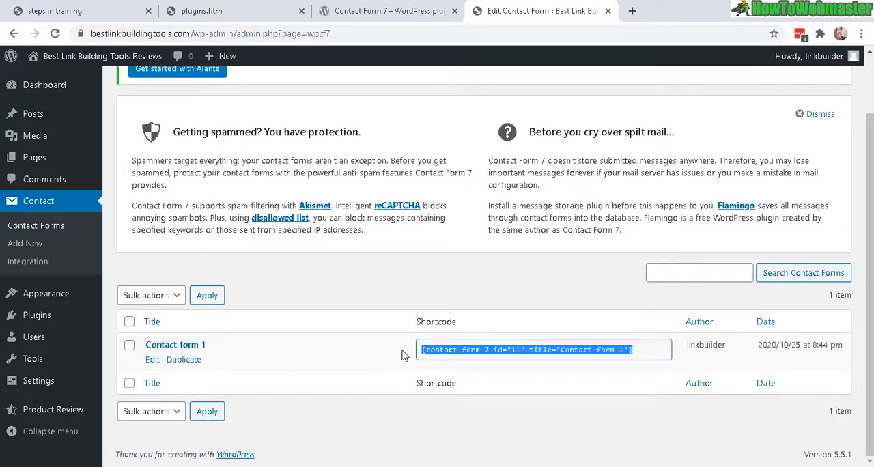
{"action": "left_click", "coordinate": [429, 350]}
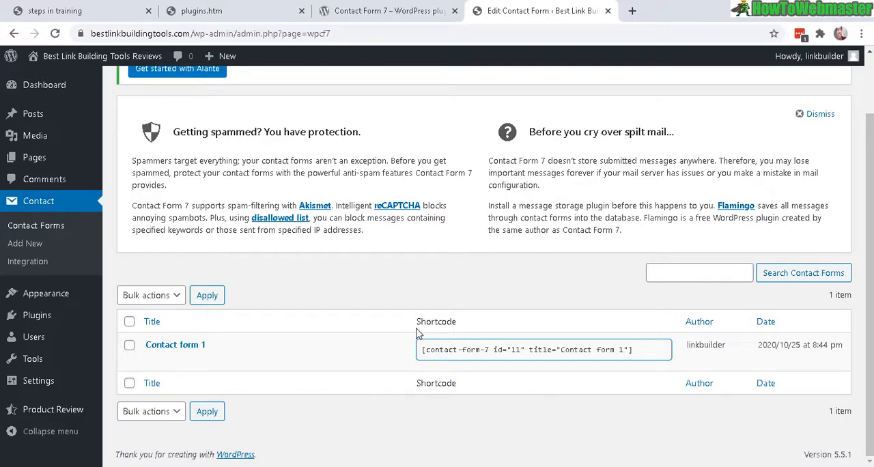
{"action": "left_click_drag", "start_coordinate": [418, 333], "coordinate": [454, 331]}
{"action": "left_click", "coordinate": [444, 352]}
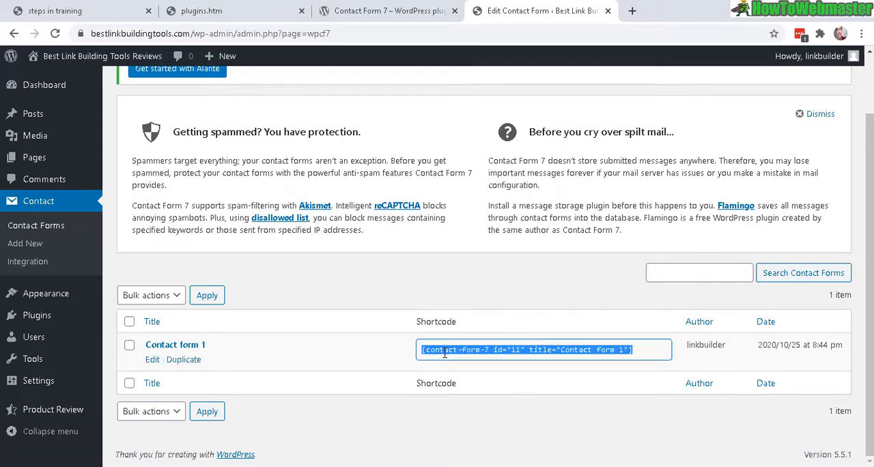
{"action": "right_click", "coordinate": [491, 353]}
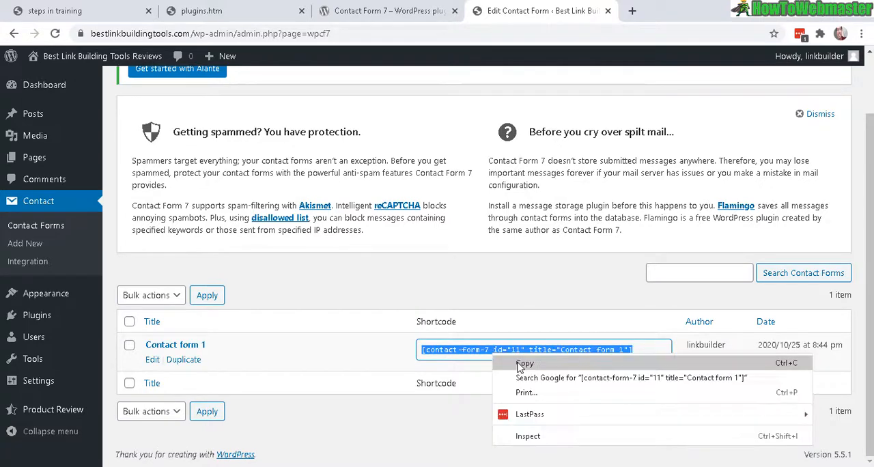
{"action": "left_click", "coordinate": [520, 367]}
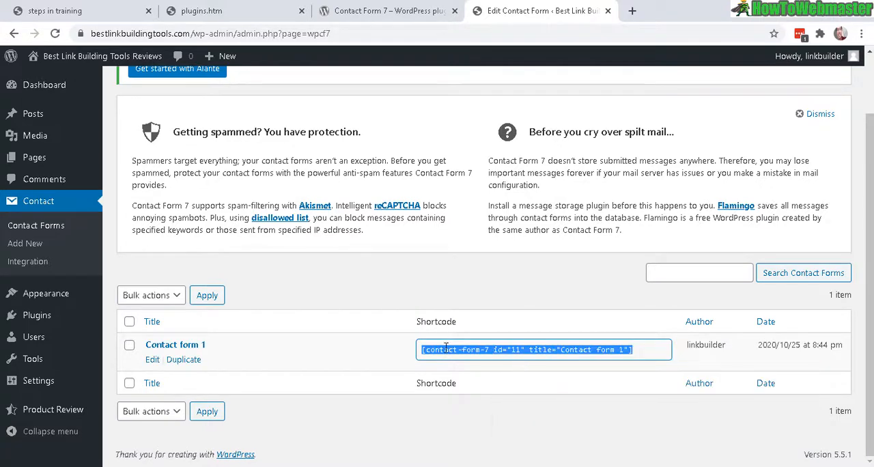
- Open Contact form 1 for editing and examine the name, email, subject and message fields in its form template
{"action": "left_click", "coordinate": [151, 360]}
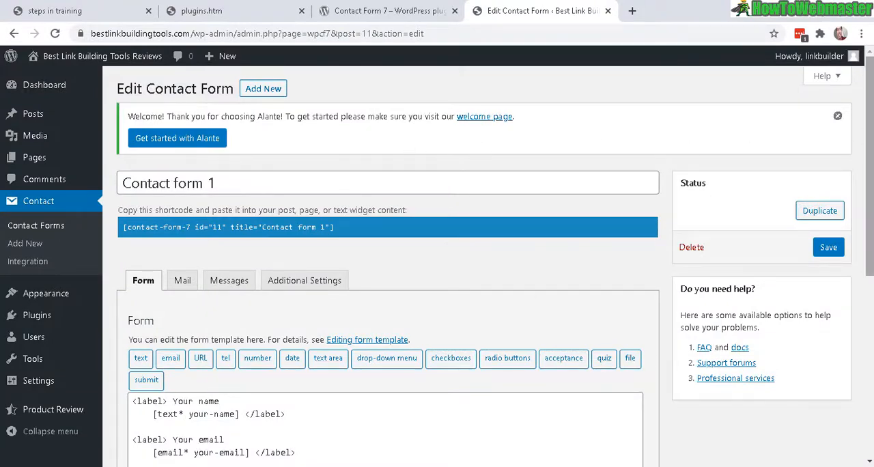
{"action": "left_click_drag", "start_coordinate": [868, 140], "coordinate": [869, 273]}
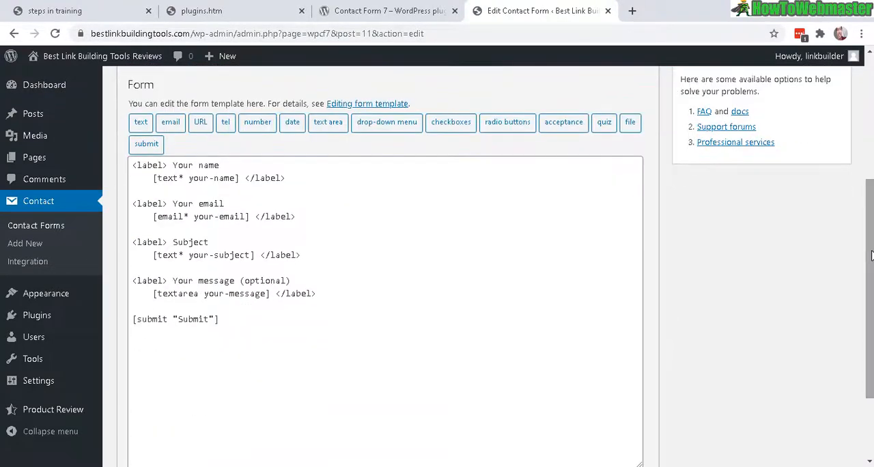
{"action": "left_click_drag", "start_coordinate": [173, 165], "coordinate": [219, 166]}
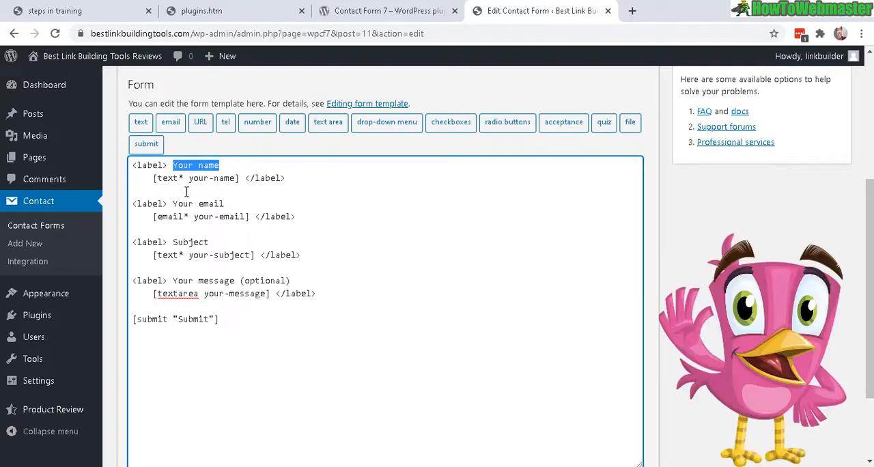
{"action": "double_click", "coordinate": [175, 165]}
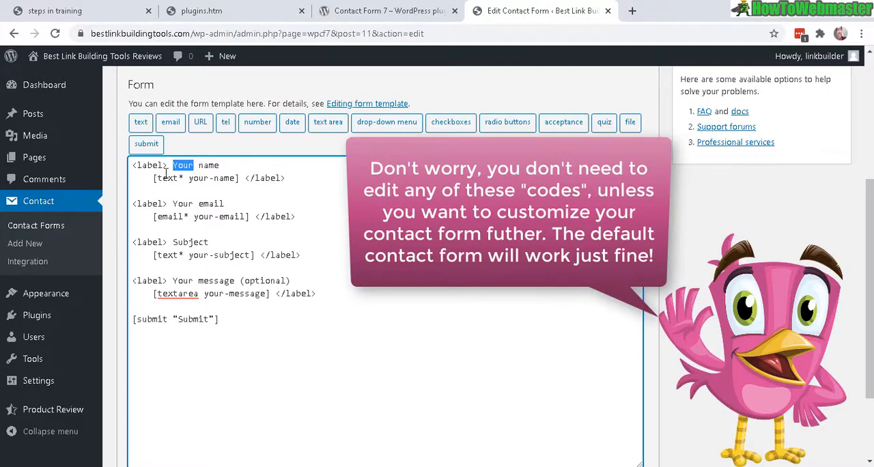
{"action": "left_click_drag", "start_coordinate": [190, 205], "coordinate": [249, 205]}
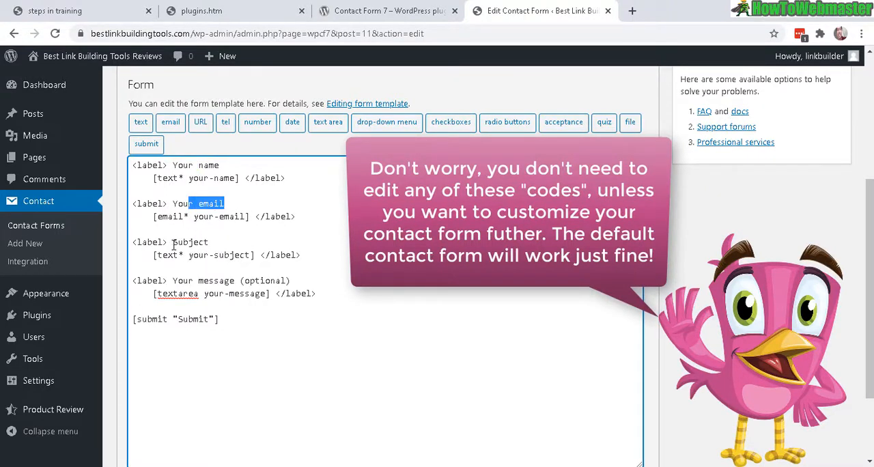
{"action": "left_click_drag", "start_coordinate": [174, 244], "coordinate": [209, 244]}
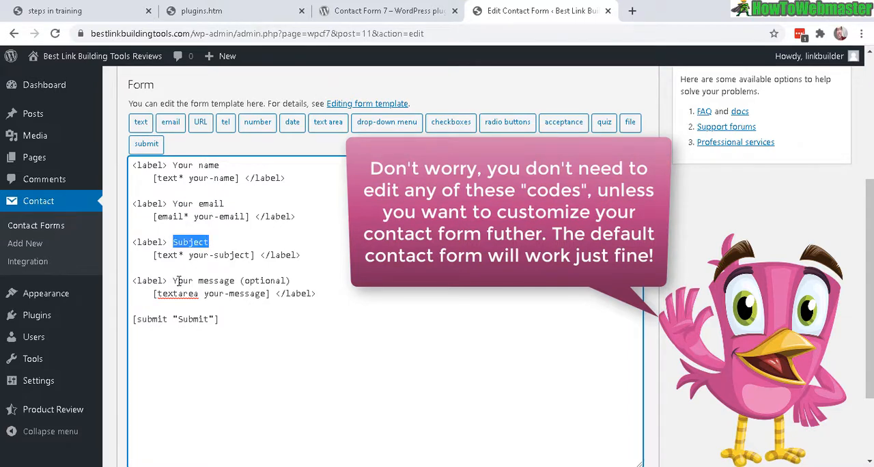
{"action": "left_click_drag", "start_coordinate": [178, 281], "coordinate": [344, 293]}
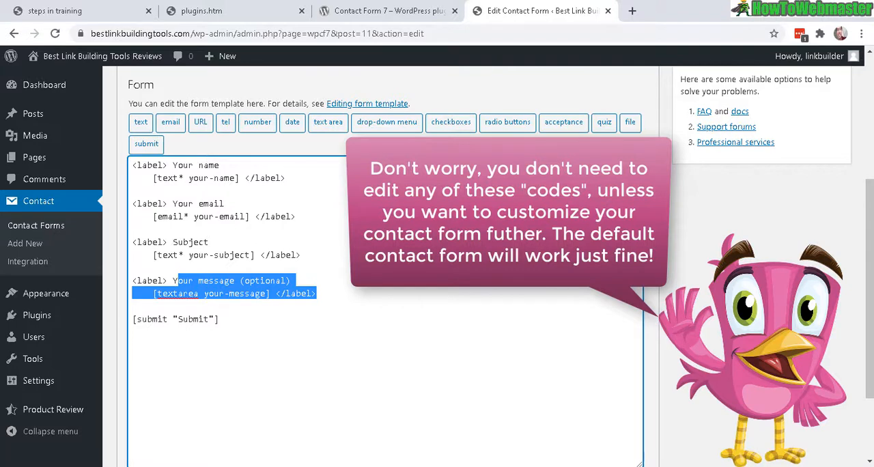
{"action": "left_click", "coordinate": [327, 325]}
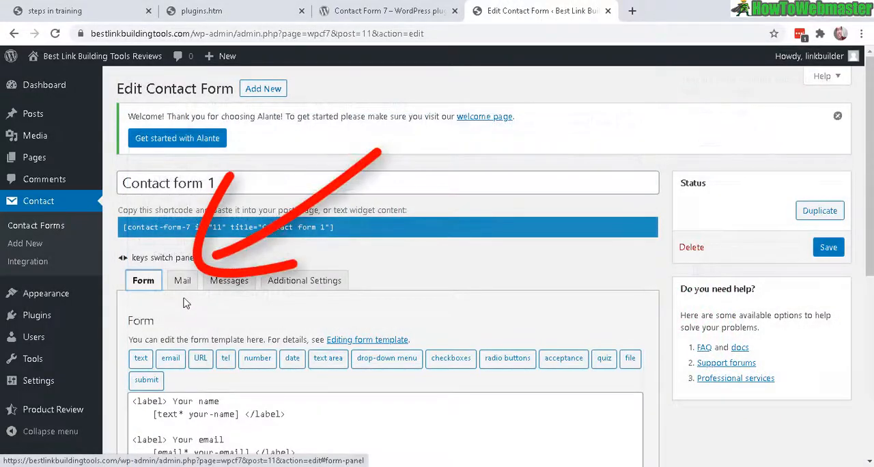
- Examine the To and From addresses in the mail settings of Contact form 1
{"action": "left_click", "coordinate": [182, 280]}
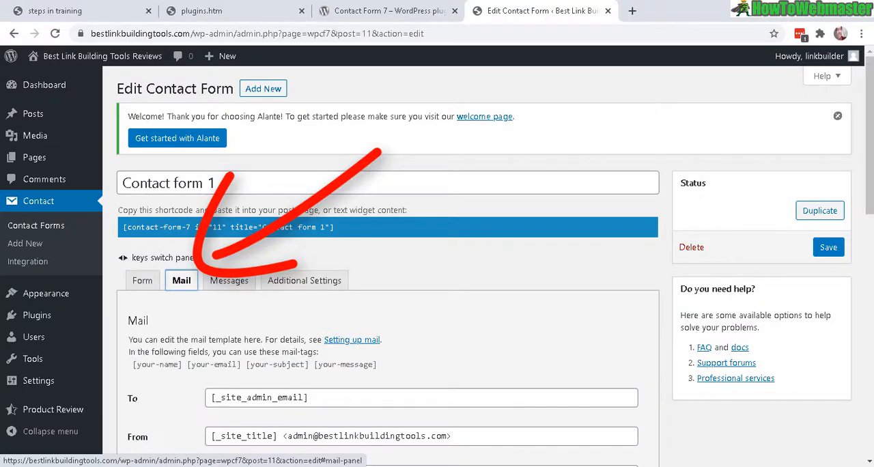
{"action": "left_click_drag", "start_coordinate": [868, 191], "coordinate": [865, 254]}
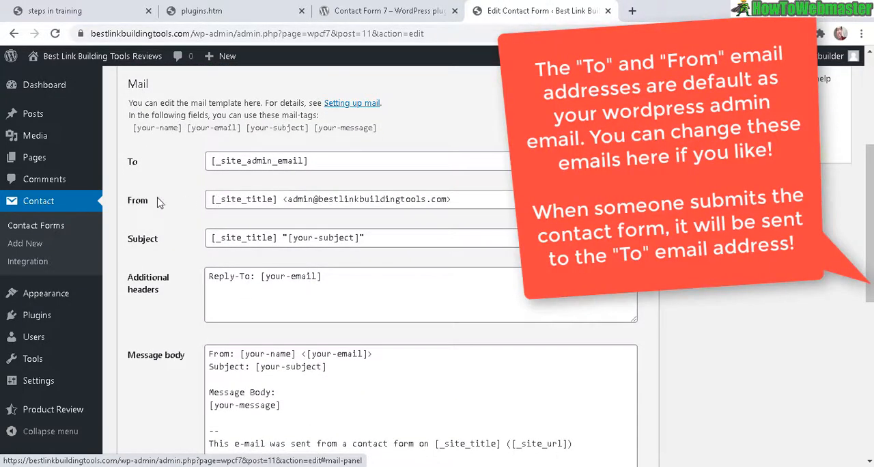
{"action": "left_click_drag", "start_coordinate": [129, 200], "coordinate": [151, 207]}
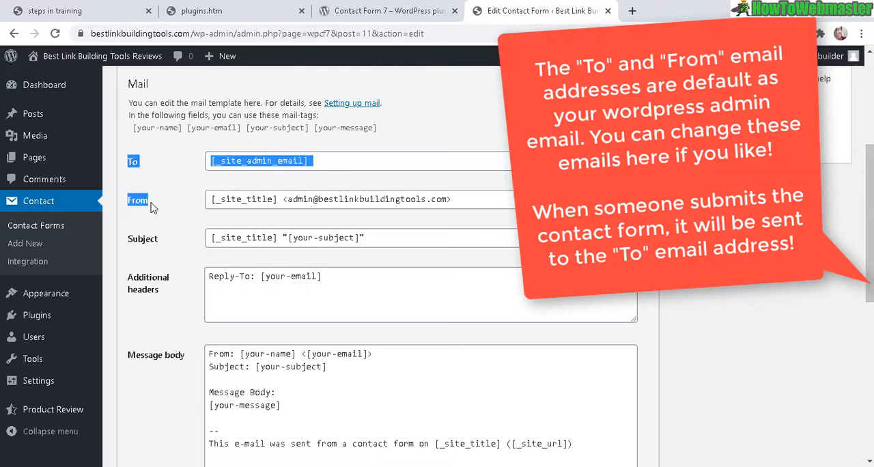
{"action": "left_click", "coordinate": [152, 203]}
{"action": "double_click", "coordinate": [289, 199]}
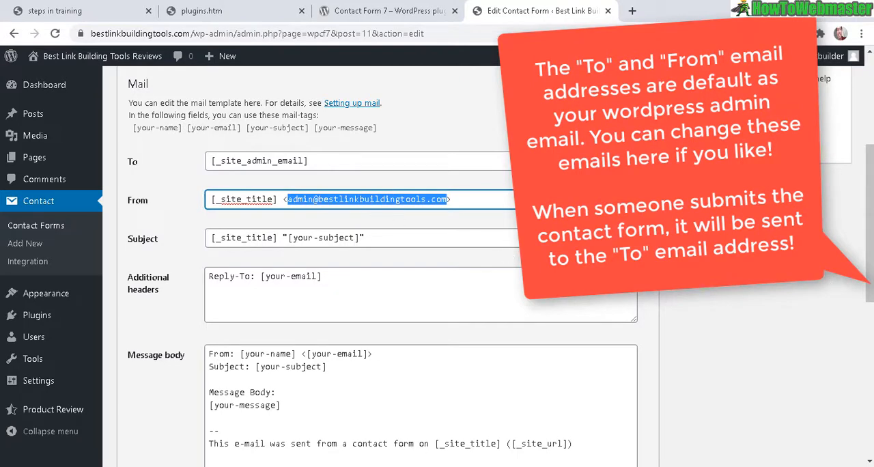
{"action": "left_click_drag", "start_coordinate": [867, 246], "coordinate": [867, 186]}
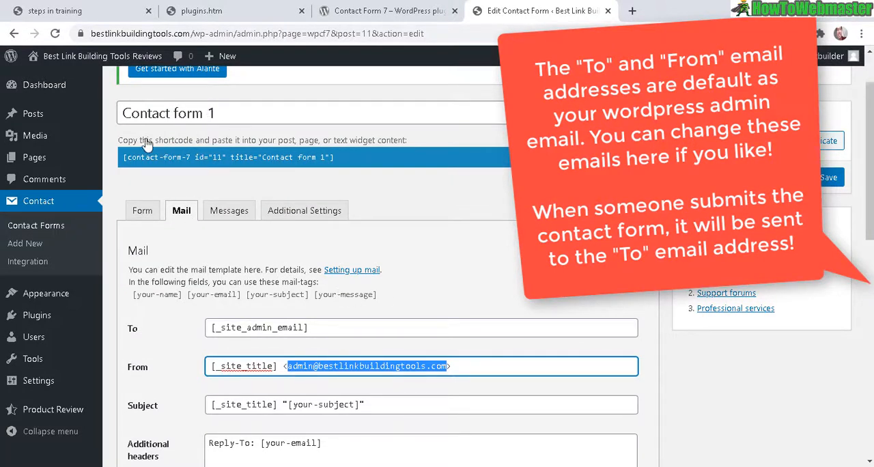
- Return to the list of contact forms and select the full shortcode of Contact form 1
{"action": "left_click", "coordinate": [39, 232]}
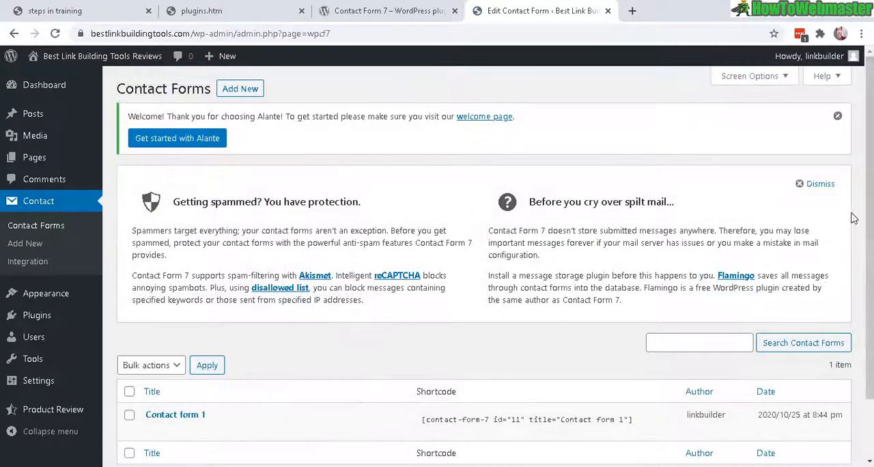
{"action": "scroll", "coordinate": [449, 264], "scroll_direction": "down", "scroll_amount": 2}
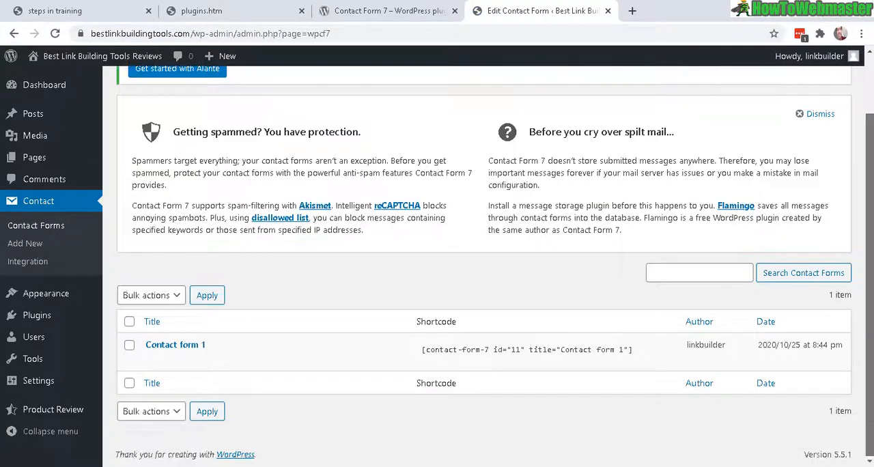
{"action": "left_click", "coordinate": [423, 353]}
{"action": "left_click_drag", "start_coordinate": [460, 353], "coordinate": [512, 350]}
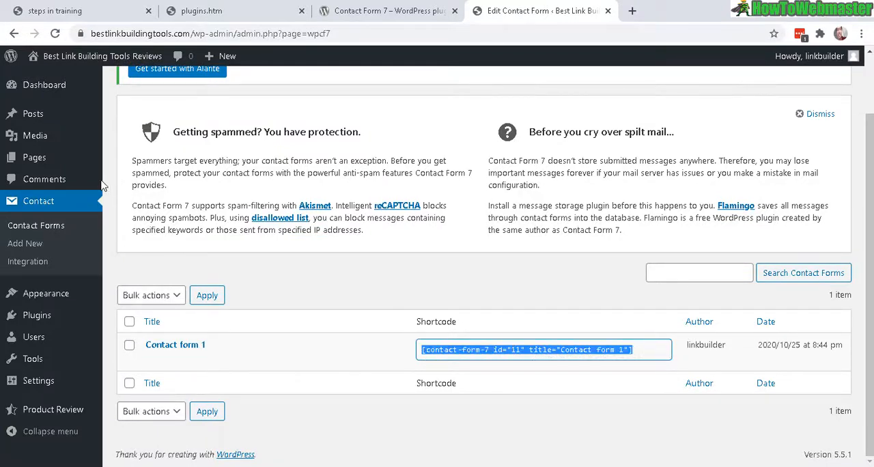
- Add a new page titled Contact Us with an introduction inviting questions through the contact form below and promising a response within 24 business hours
{"action": "mouse_move", "coordinate": [39, 162]}
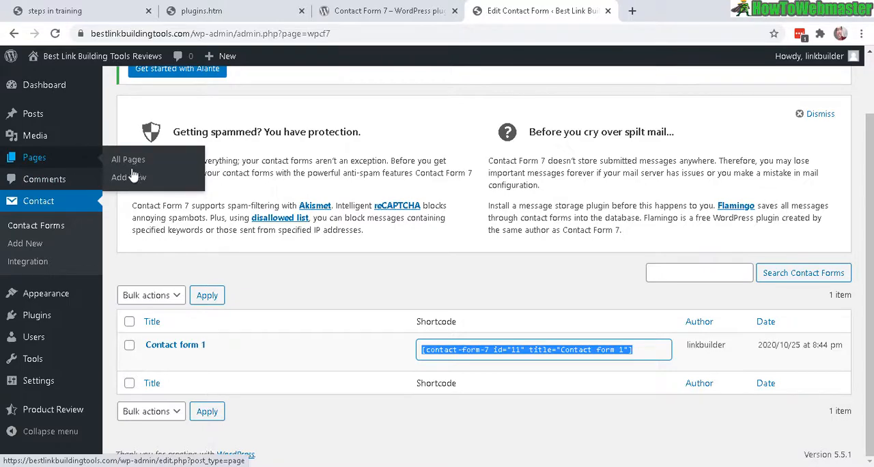
{"action": "left_click", "coordinate": [149, 182]}
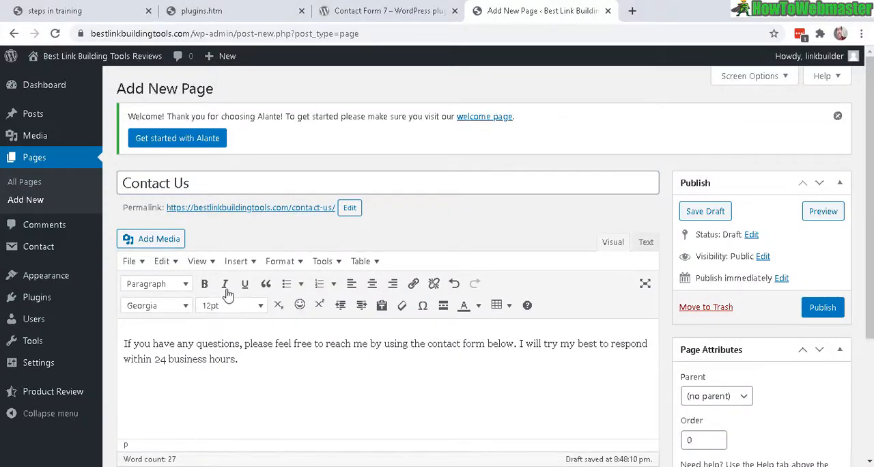
{"action": "left_click_drag", "start_coordinate": [246, 359], "coordinate": [129, 342]}
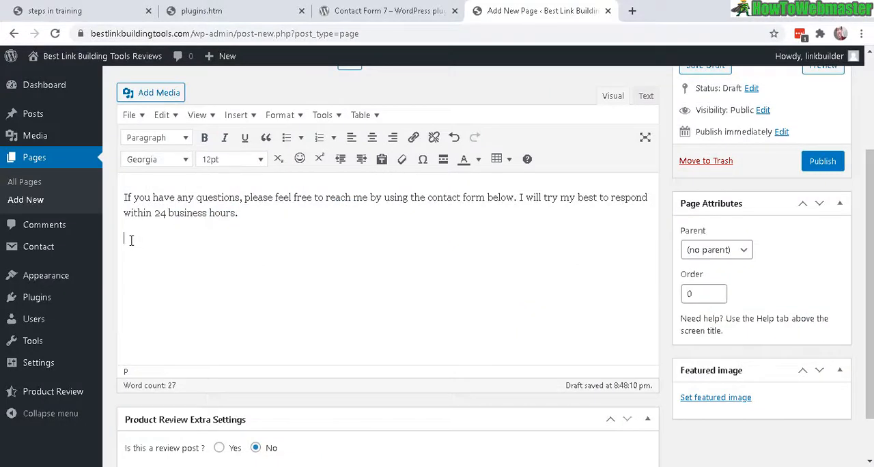
- Paste the shortcode [contact-form-7 id="11" title="Contact form 1"] on its own line below the introduction of the Contact Us page
{"action": "right_click", "coordinate": [131, 240]}
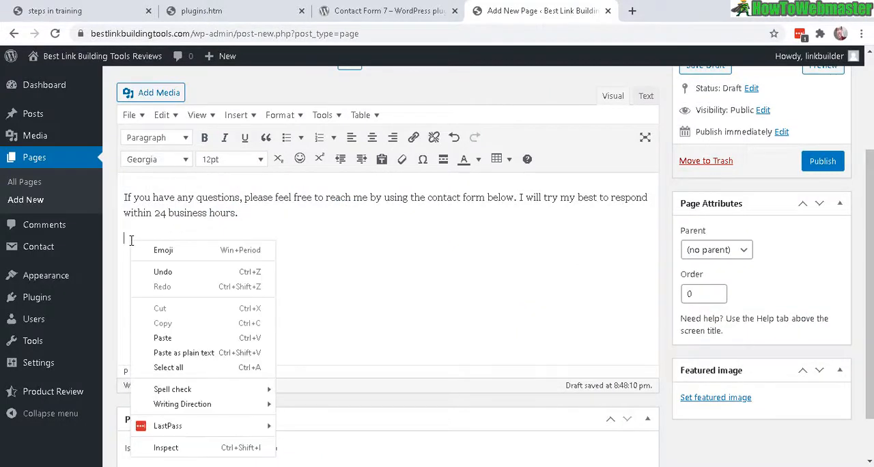
{"action": "left_click", "coordinate": [170, 335]}
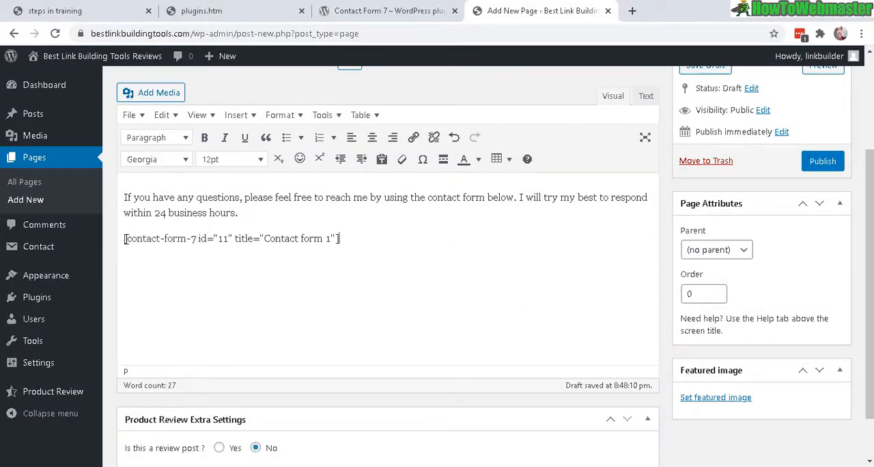
{"action": "left_click_drag", "start_coordinate": [125, 238], "coordinate": [378, 236]}
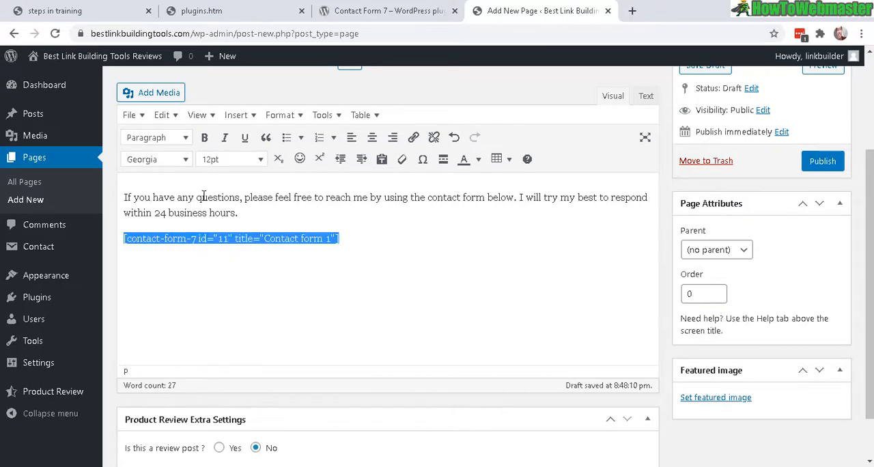
{"action": "left_click", "coordinate": [359, 251]}
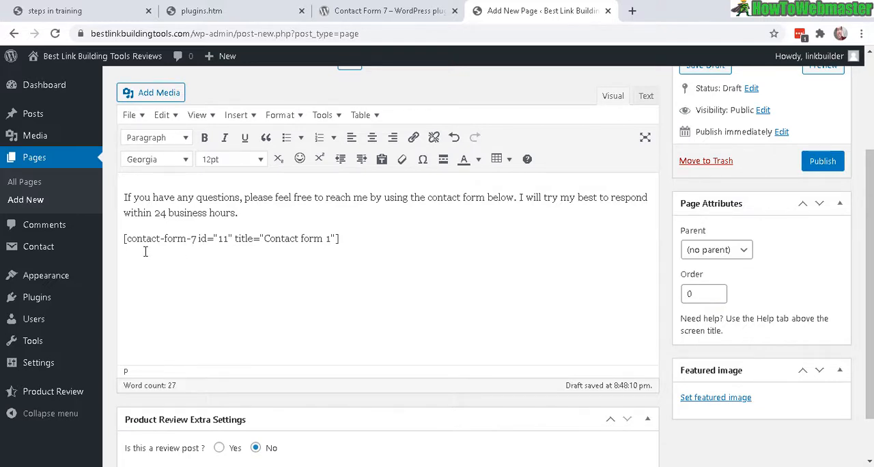
{"action": "left_click_drag", "start_coordinate": [345, 240], "coordinate": [123, 239]}
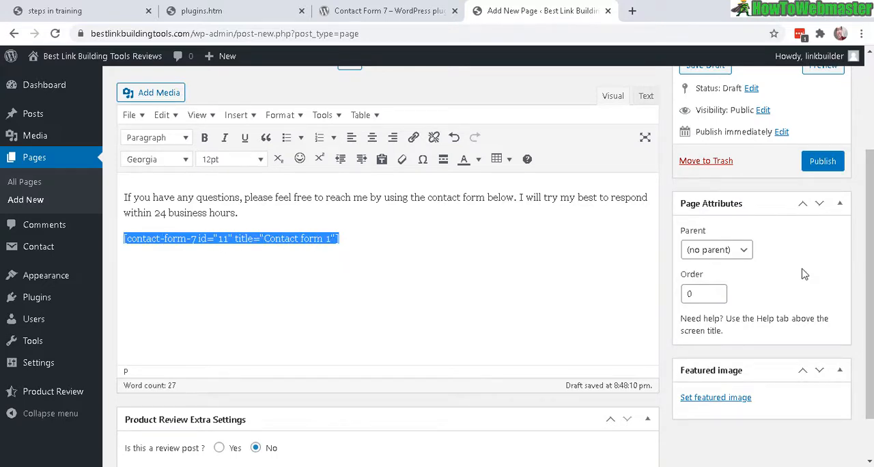
- Publish the Contact Us page and open its live version from the permalink
{"action": "scroll", "coordinate": [811, 280], "scroll_direction": "up", "scroll_amount": 3}
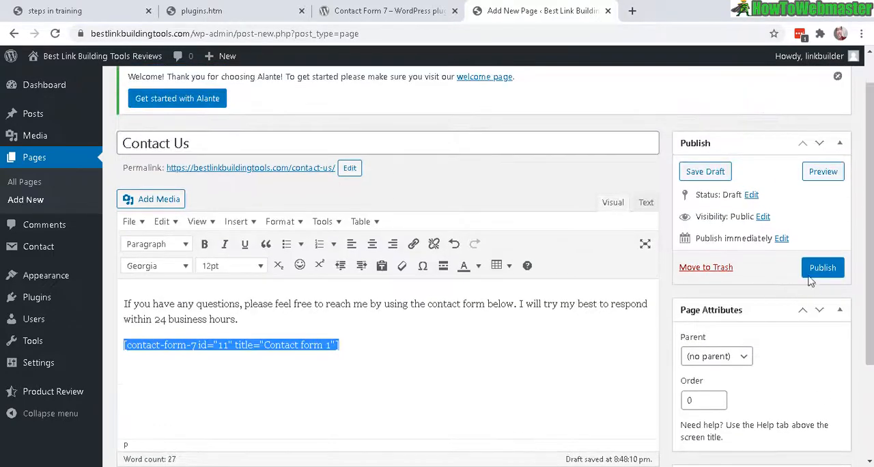
{"action": "left_click", "coordinate": [821, 269]}
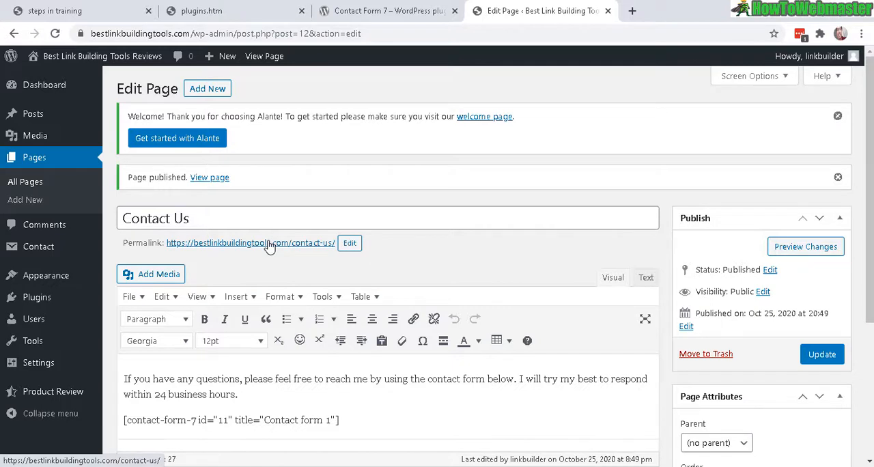
{"action": "left_click", "coordinate": [270, 244]}
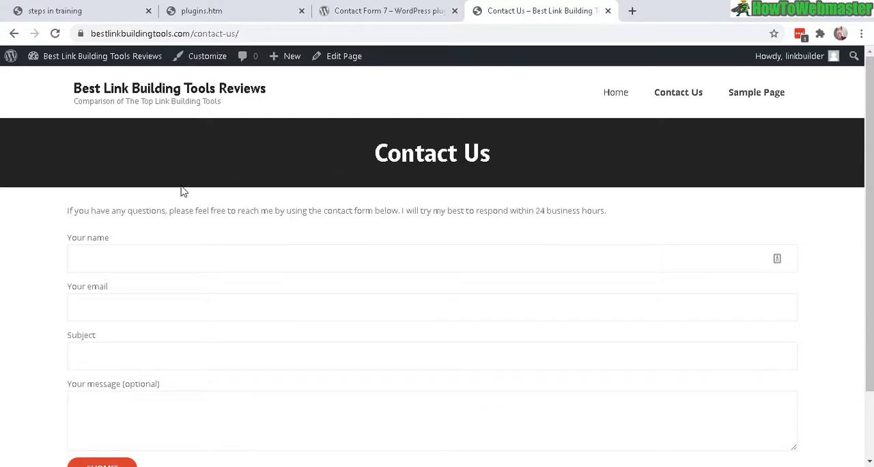
- Examine the introduction text and the contact form fields on the live Contact Us page
{"action": "left_click_drag", "start_coordinate": [398, 216], "coordinate": [668, 220]}
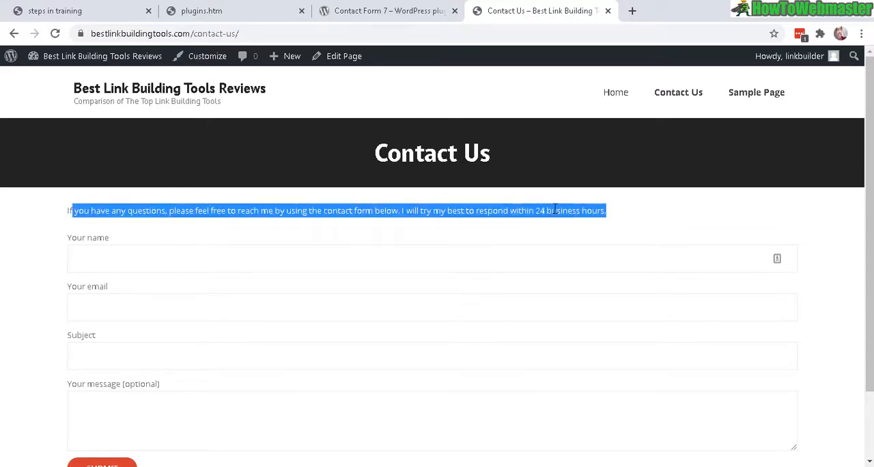
{"action": "scroll", "coordinate": [64, 140], "scroll_direction": "down", "scroll_amount": 2}
{"action": "left_click", "coordinate": [64, 141]}
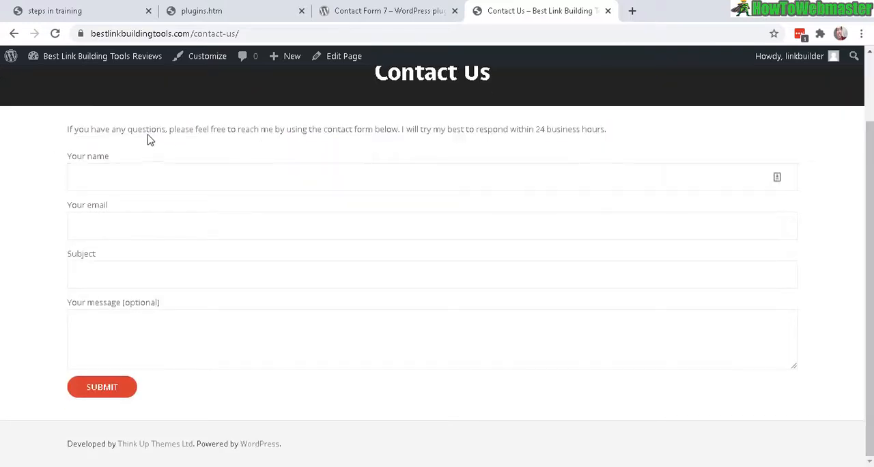